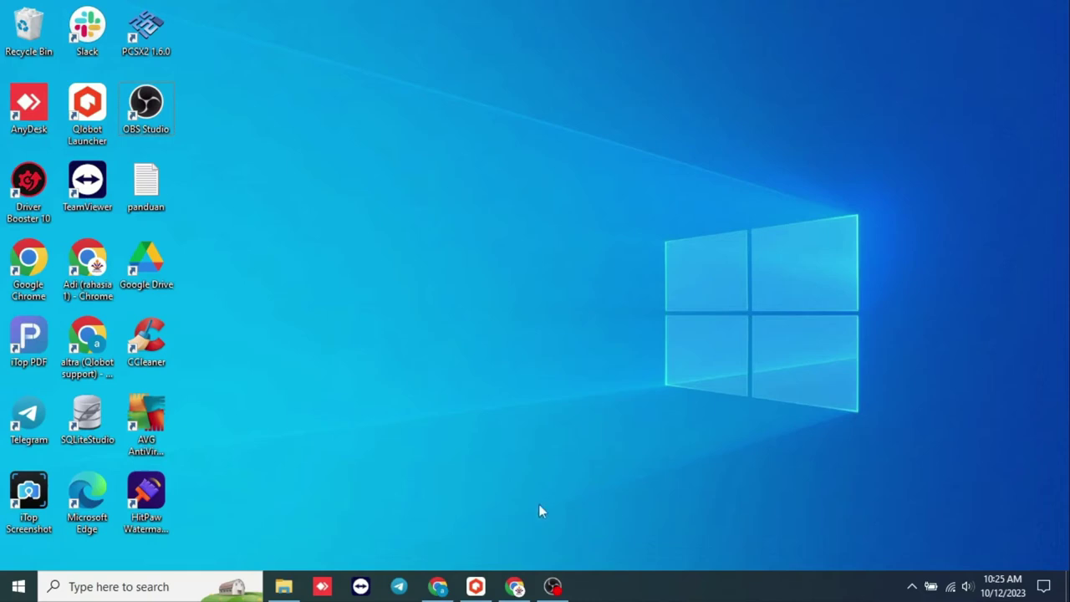
- Switch to Qlobot Launcher in Chrome and open the Cek Status Toko Tokopedia tool
left_click(436, 586)
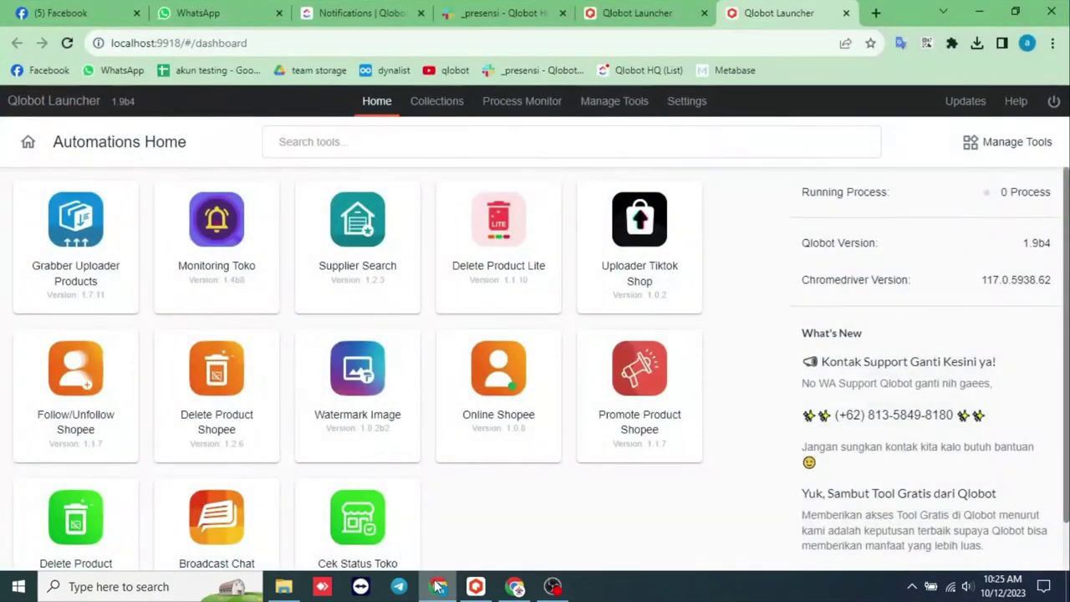
left_click(551, 529)
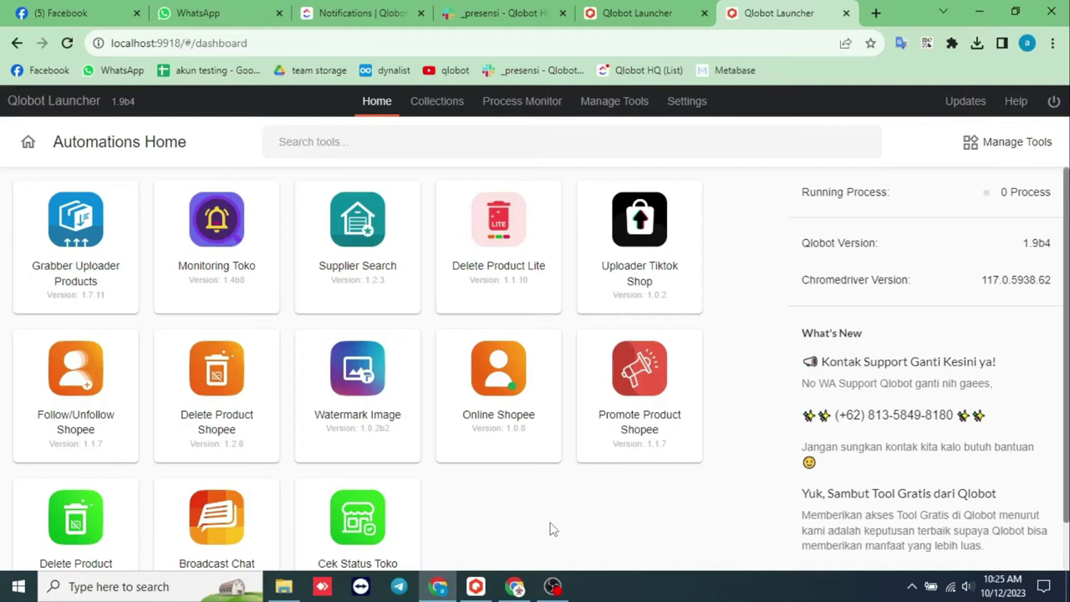
left_click(385, 530)
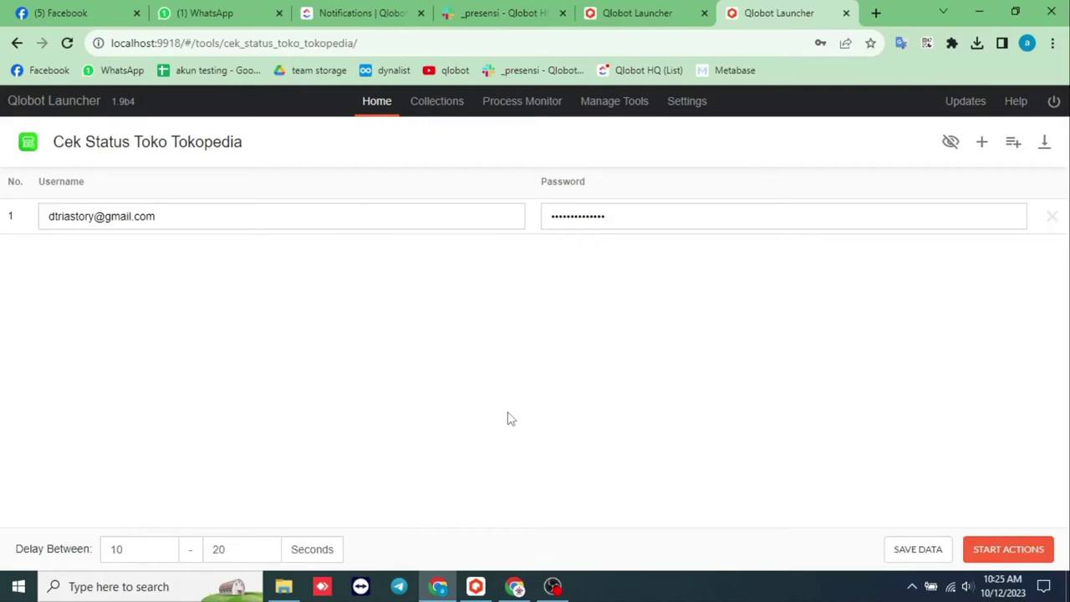
- Reveal the stored account password and hide it again
left_click(950, 144)
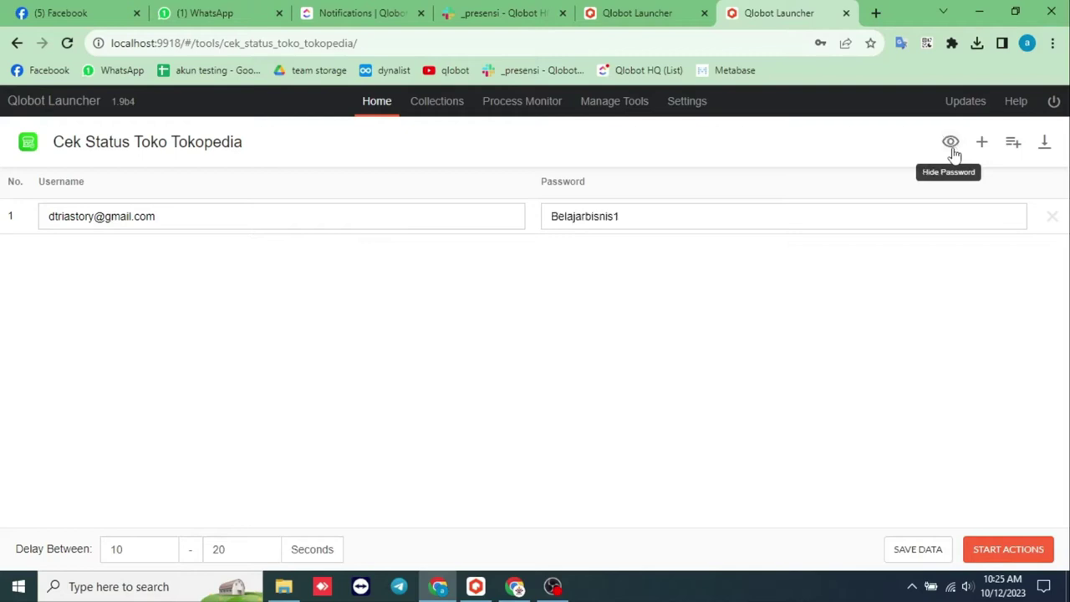
left_click(952, 144)
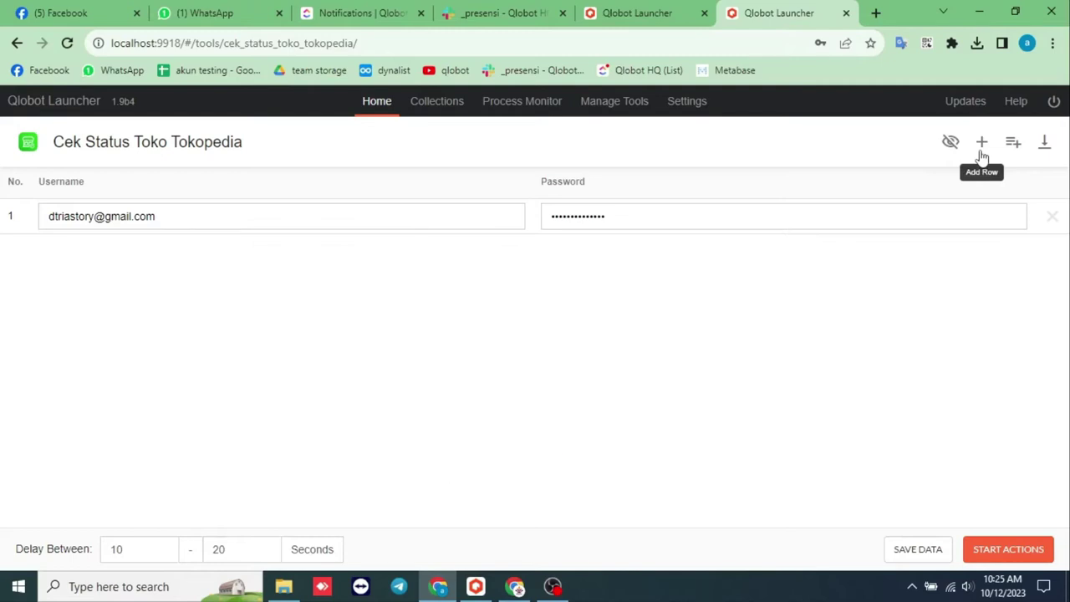
- Add an account row, and bulk add the two account e-mails from cells B383:B384 of the Akun Toko spreadsheet
left_click(982, 144)
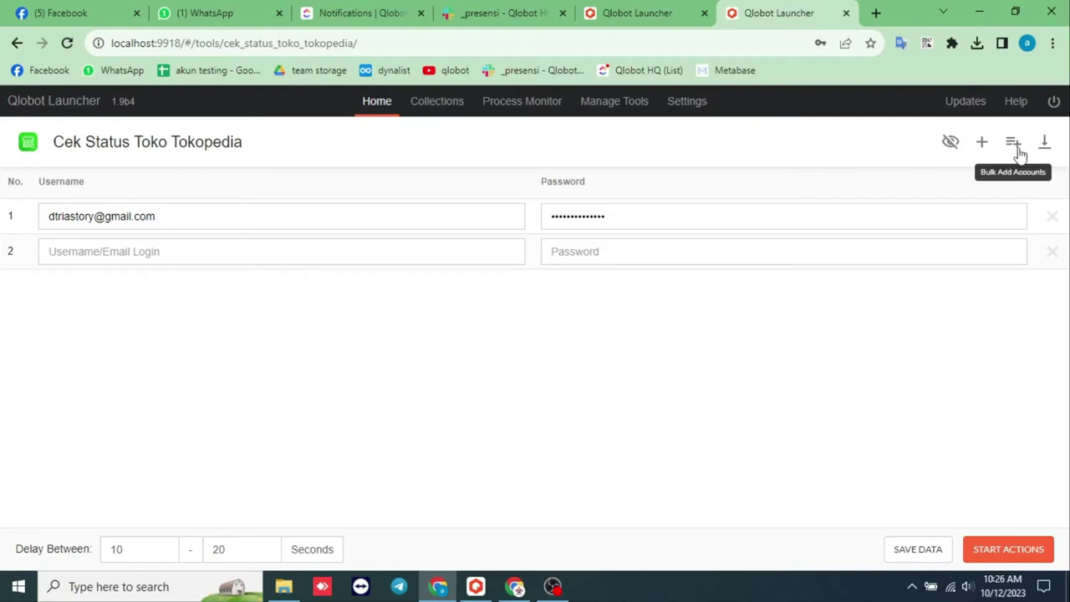
left_click(1014, 144)
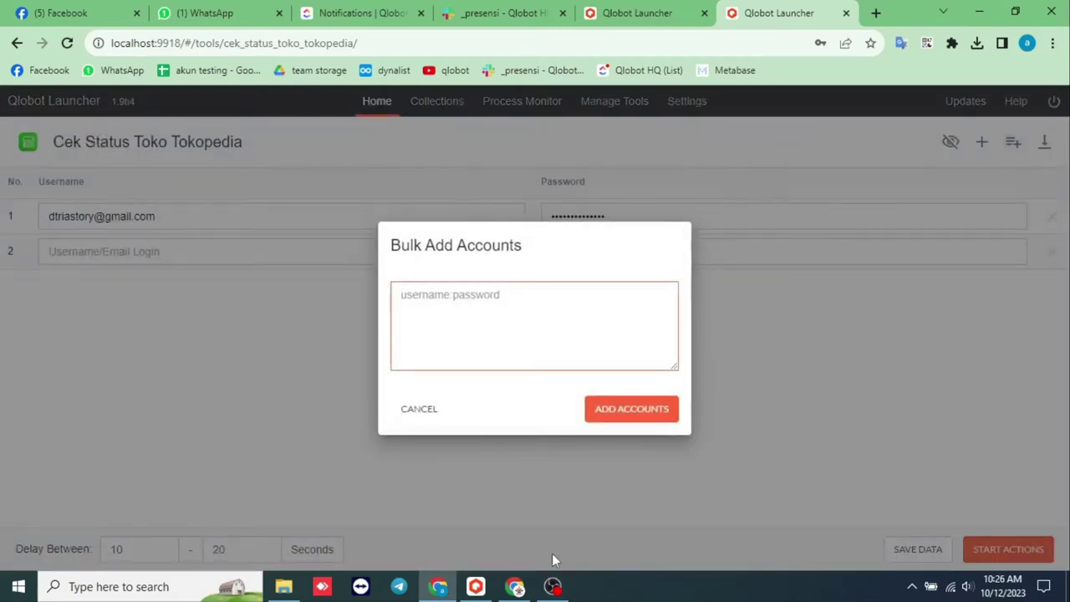
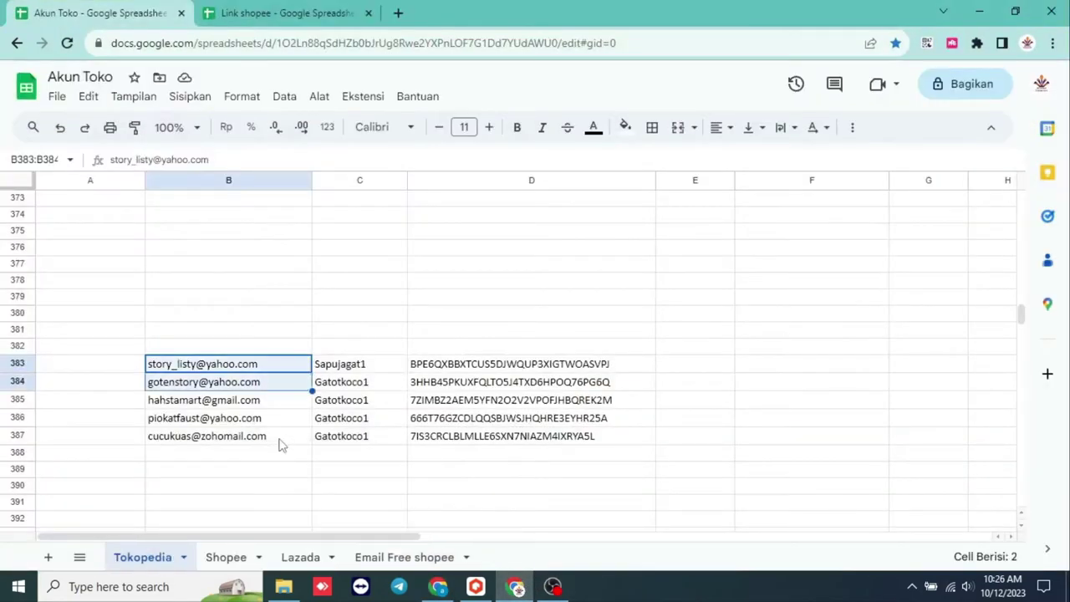
left_click(438, 587)
key("ctrl+v")
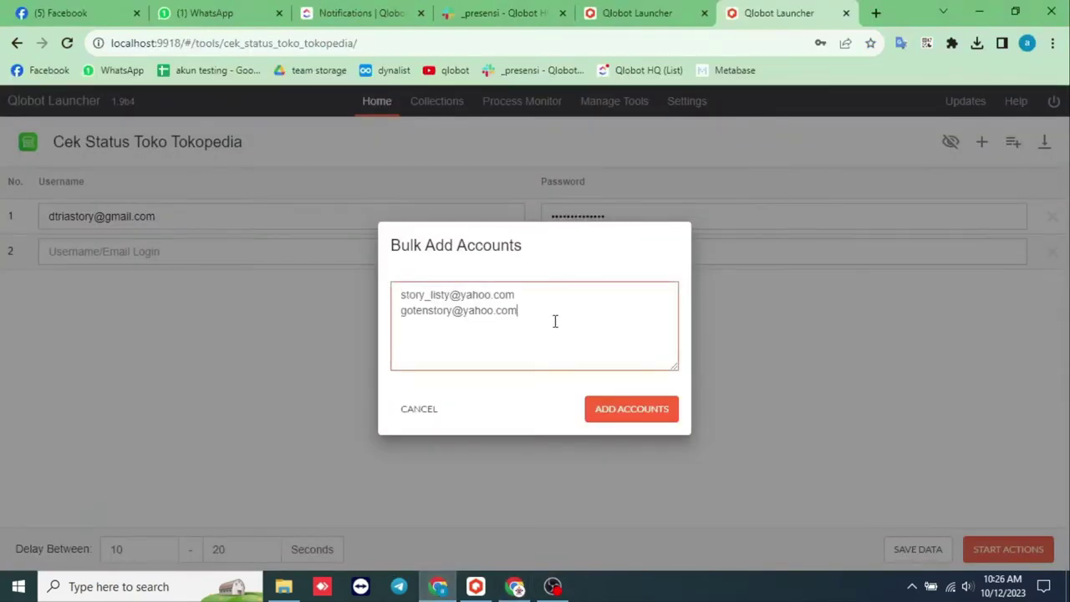
left_click(593, 407)
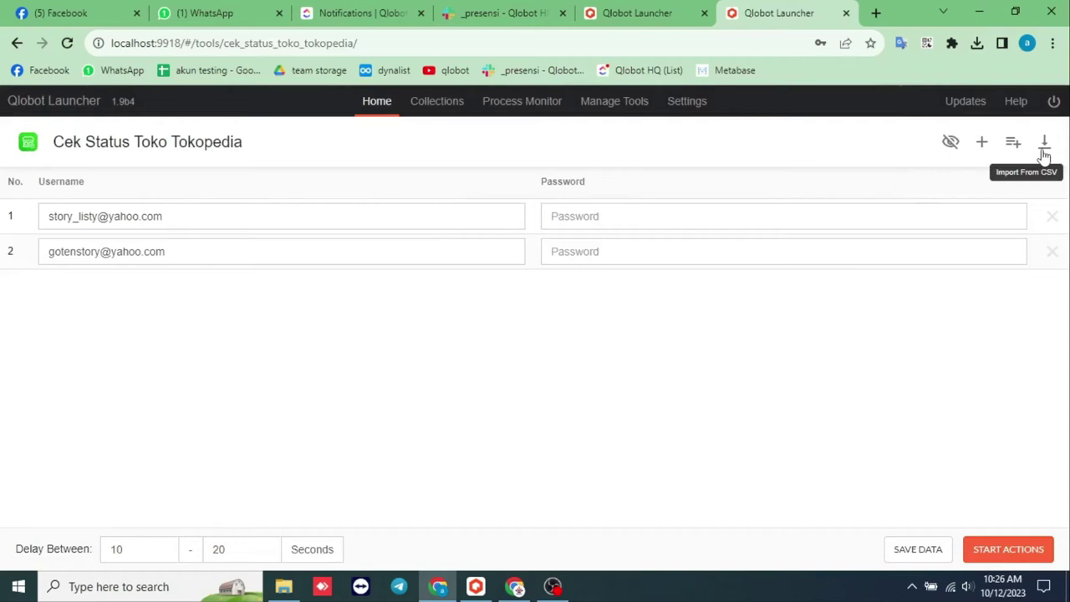
- Save the account list as a CSV file and open the downloaded file in Excel
left_click(930, 552)
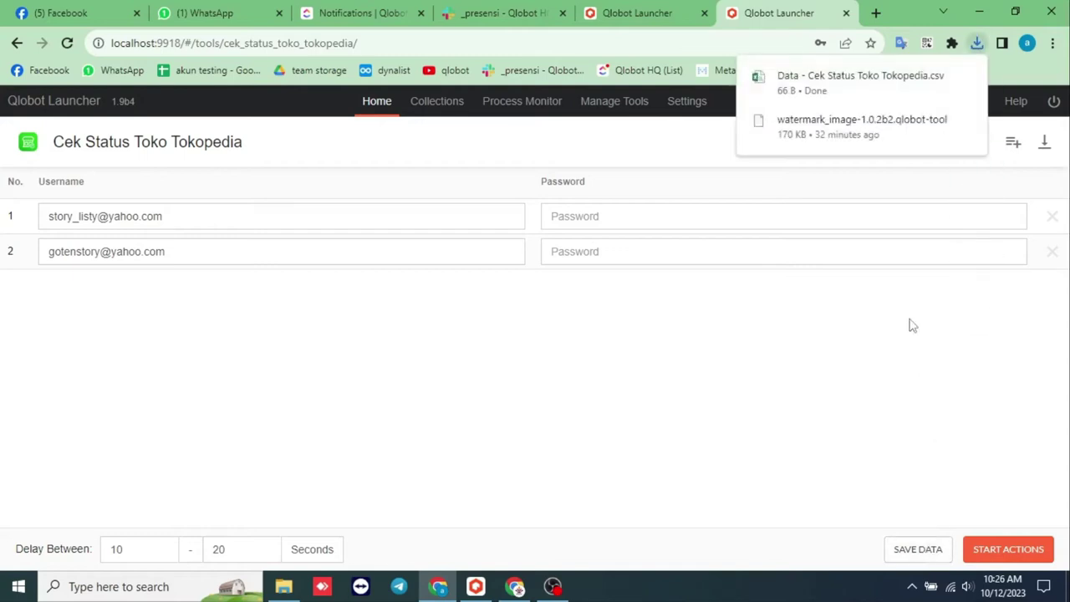
left_click(809, 94)
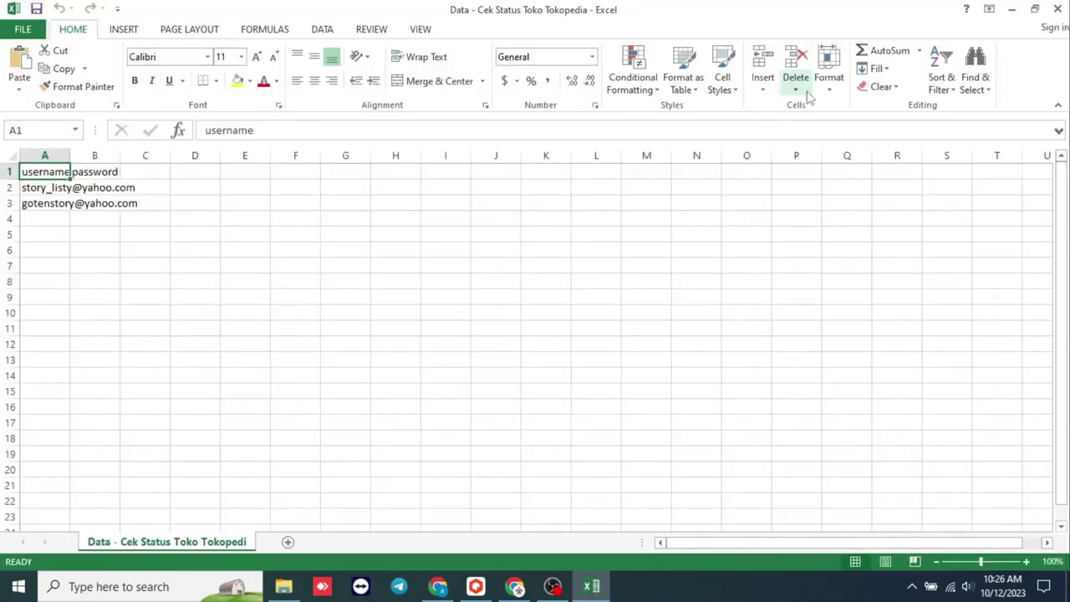
- Copy the usernames and passwords in B383:C386 of the Akun Toko spreadsheet into the CSV's username and password columns from A2, and save the file
left_click(516, 587)
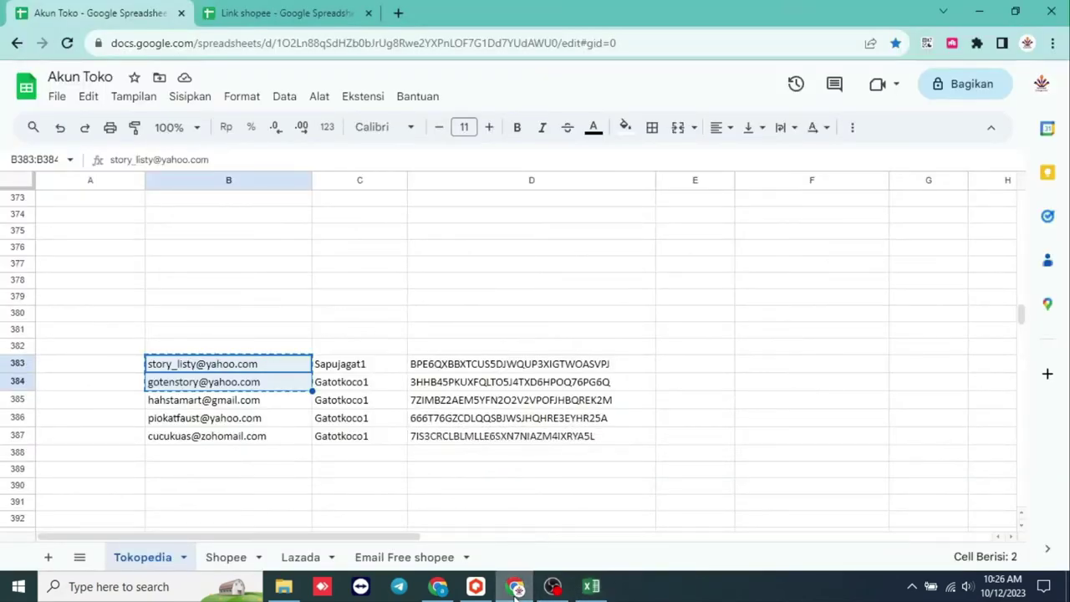
key("shift+Right")
key("shift+Down")
key("shift+Down")
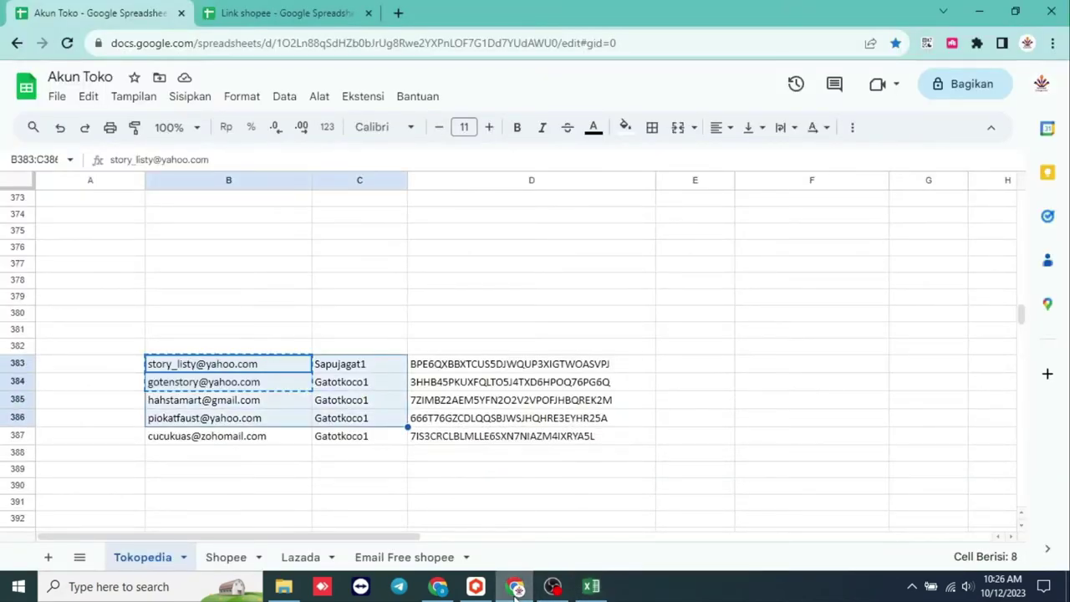
key("ctrl+c")
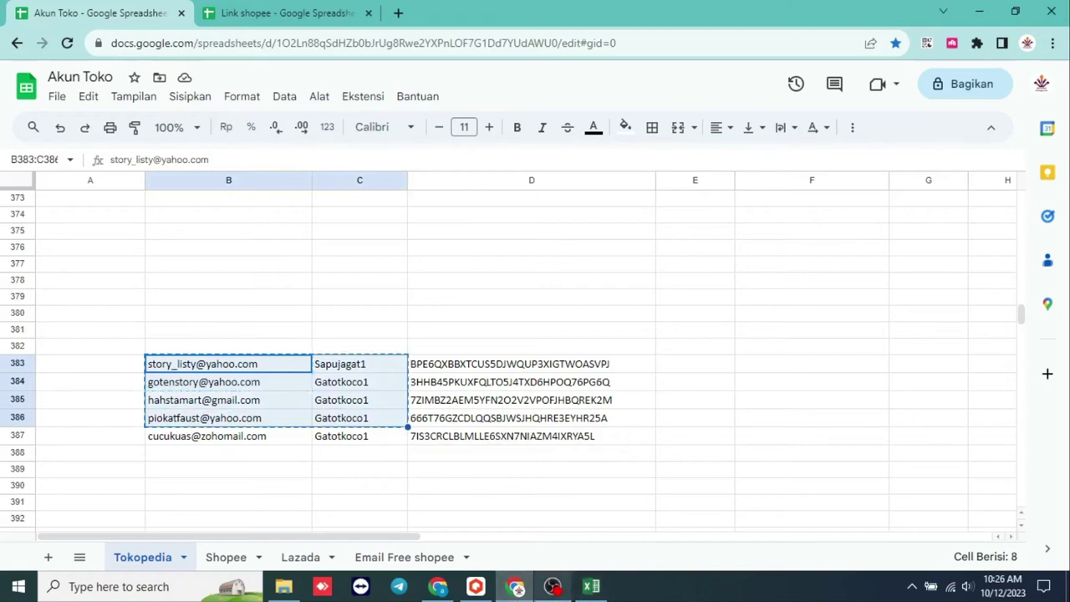
left_click(591, 586)
left_click(47, 187)
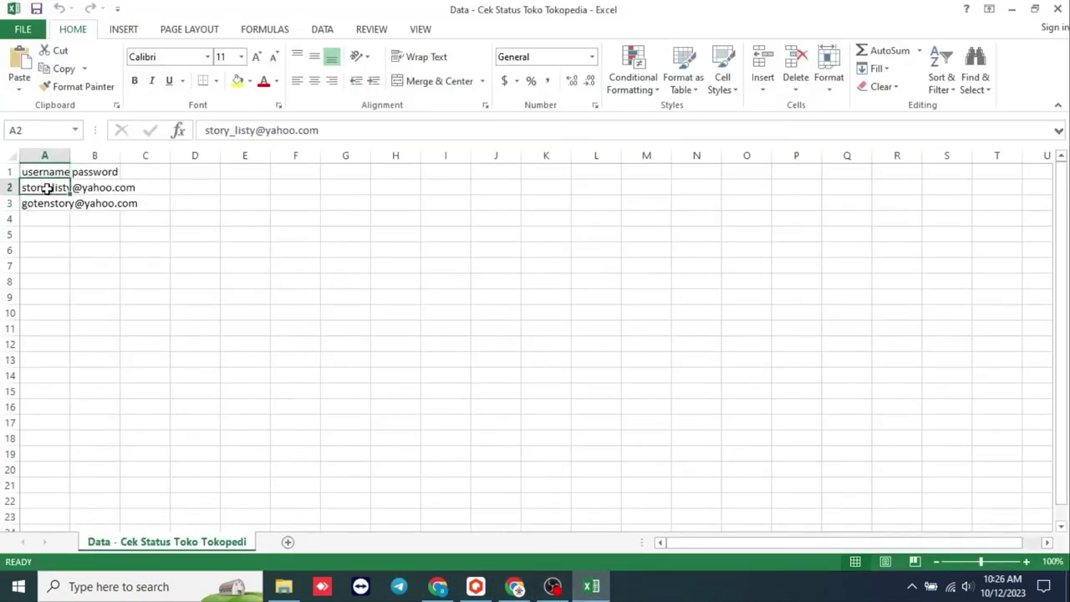
key("ctrl+v")
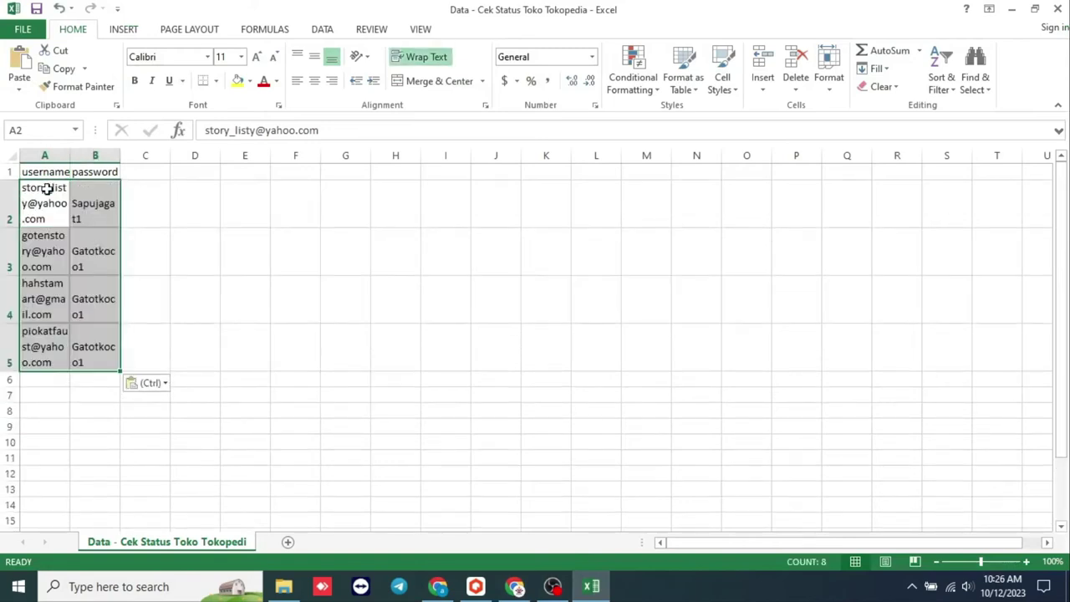
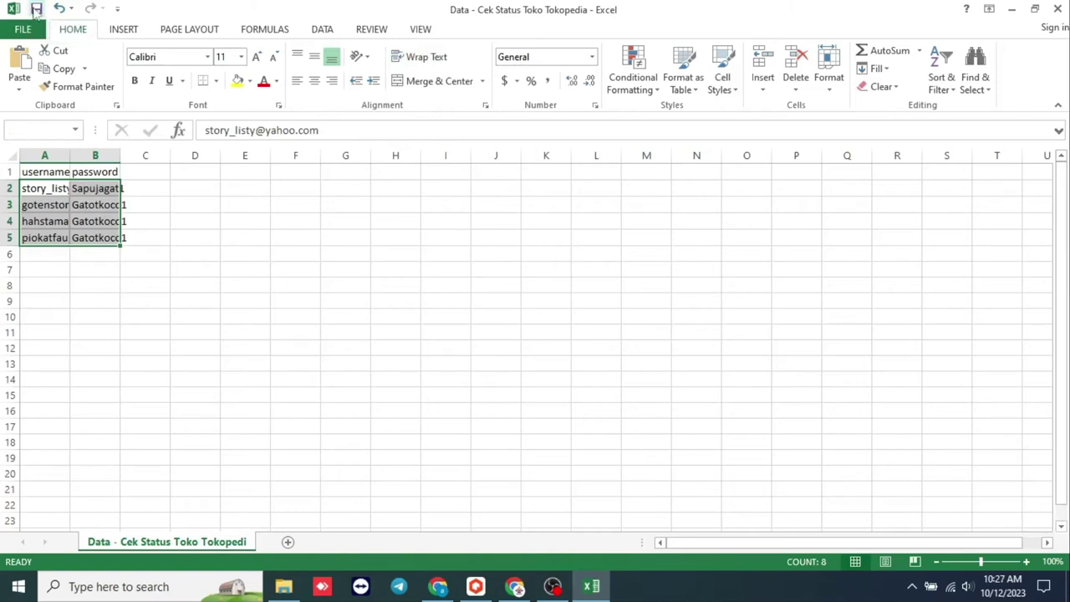
left_click(36, 10)
left_click(470, 337)
- Return to Qlobot Launcher and import the accounts from Data - Cek Status Toko Tokopedia in Downloads
key("alt+Tab")
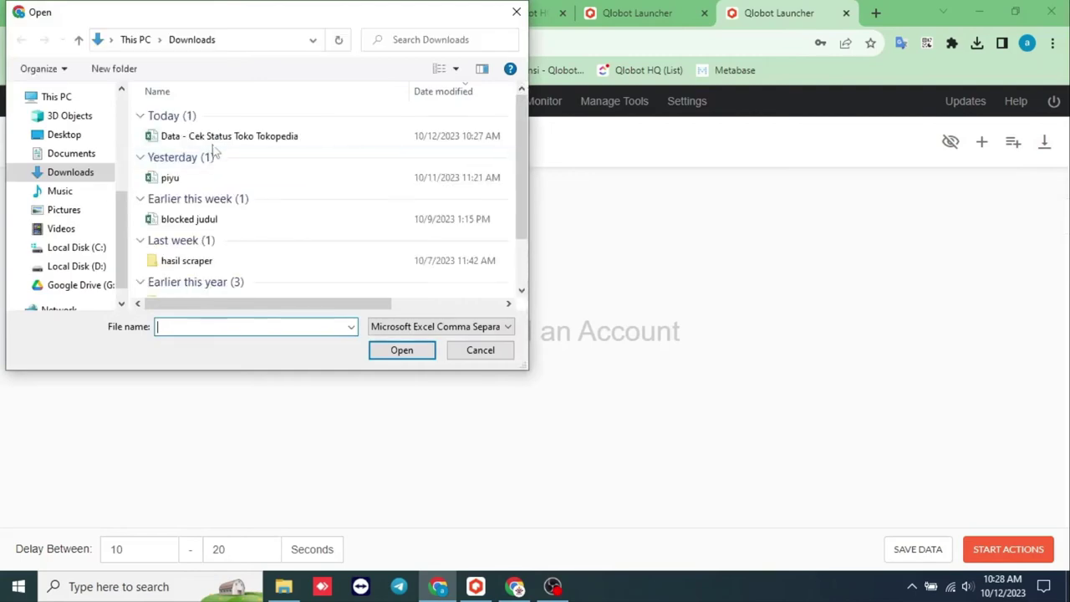
left_click(234, 135)
left_click(386, 349)
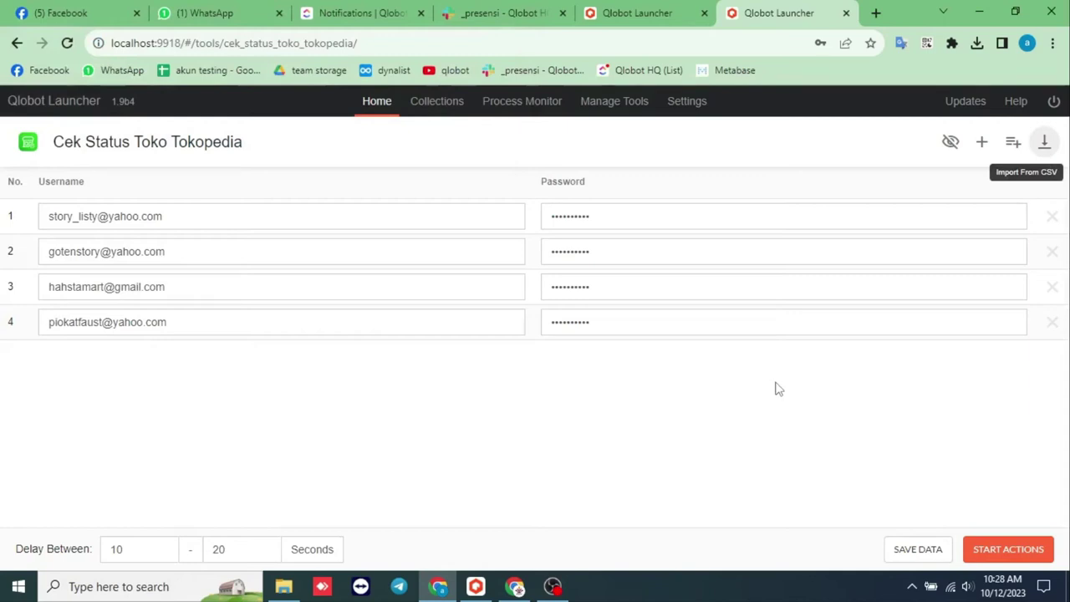
- Start the store status check for the imported accounts and open its process log in Process Monitor in a separate browser tab
left_click(993, 557)
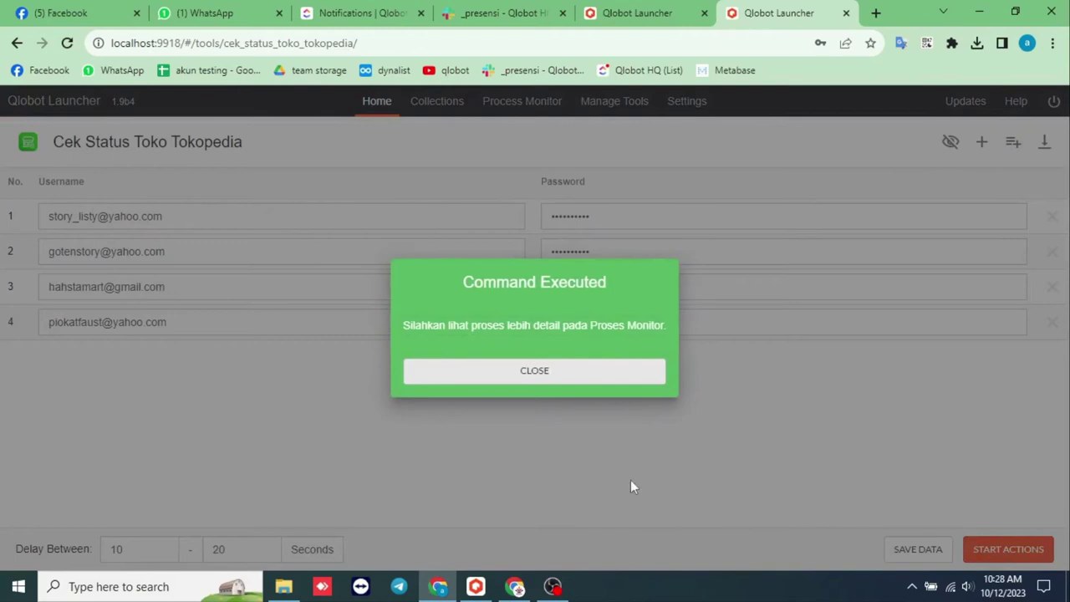
left_click(573, 384)
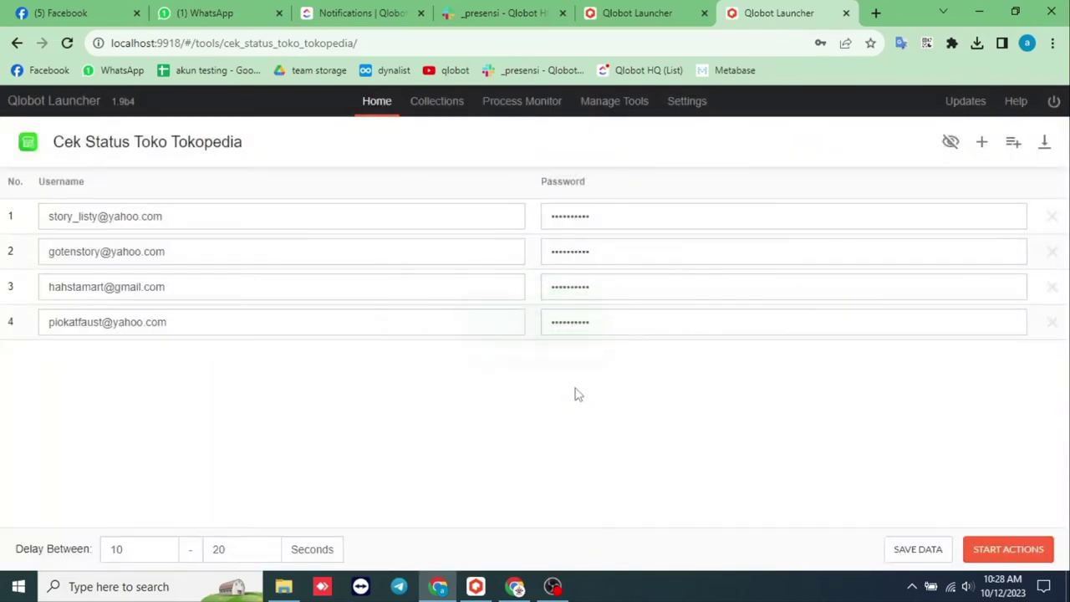
right_click(502, 110)
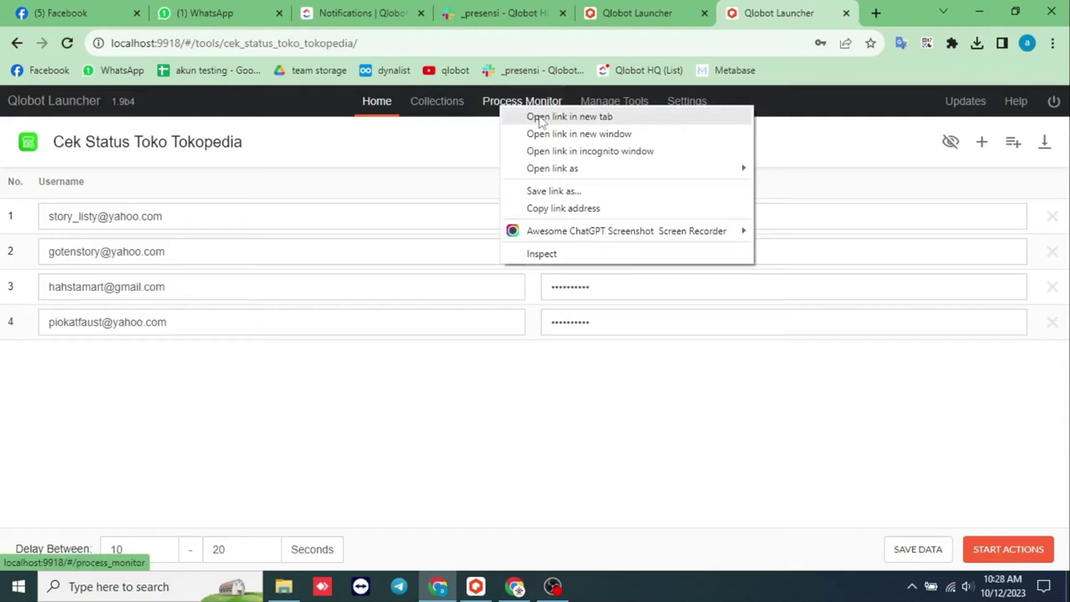
left_click(541, 118)
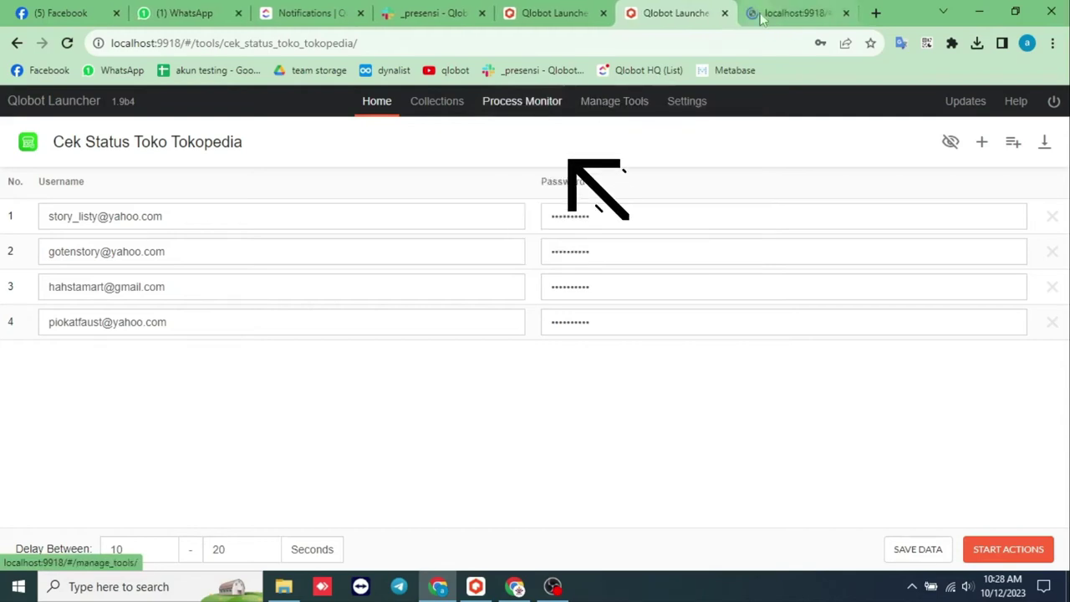
left_click(789, 13)
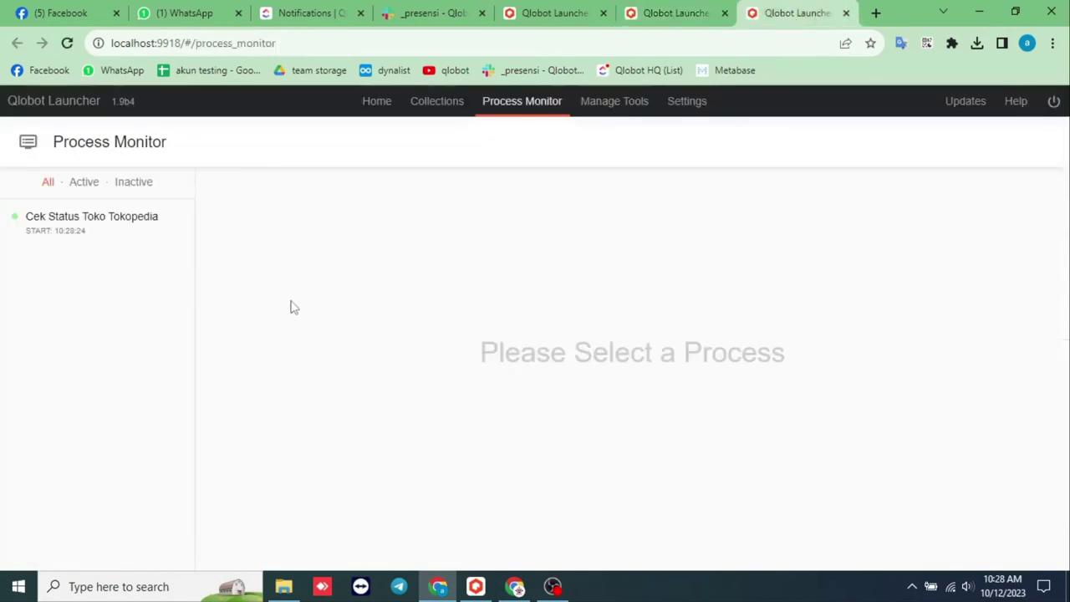
left_click(130, 242)
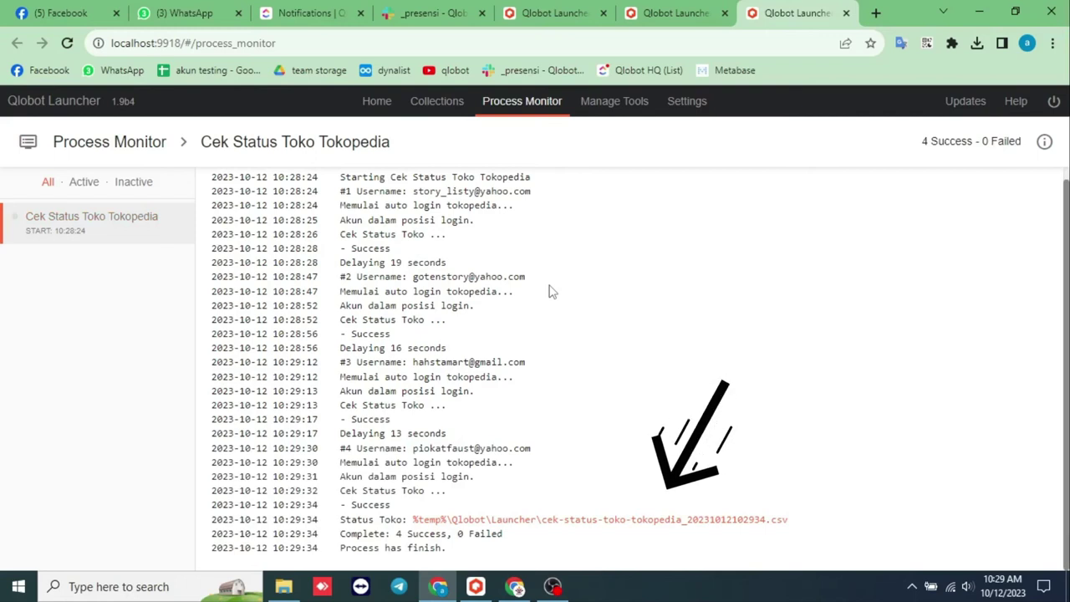
- Download the Status Toko result CSV from the process log and open it in Excel
left_click(566, 531)
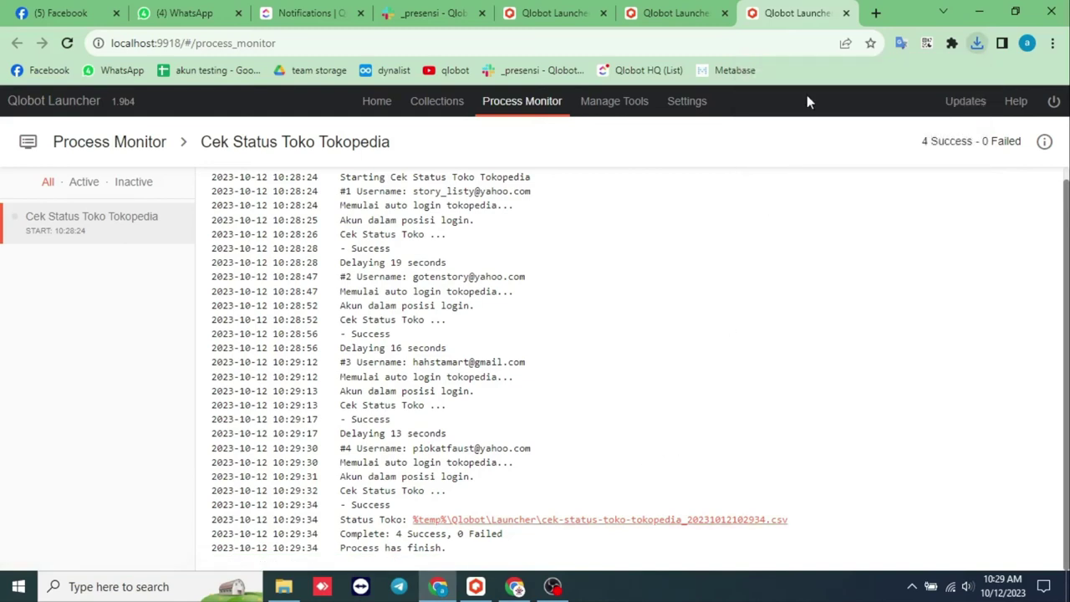
left_click(975, 45)
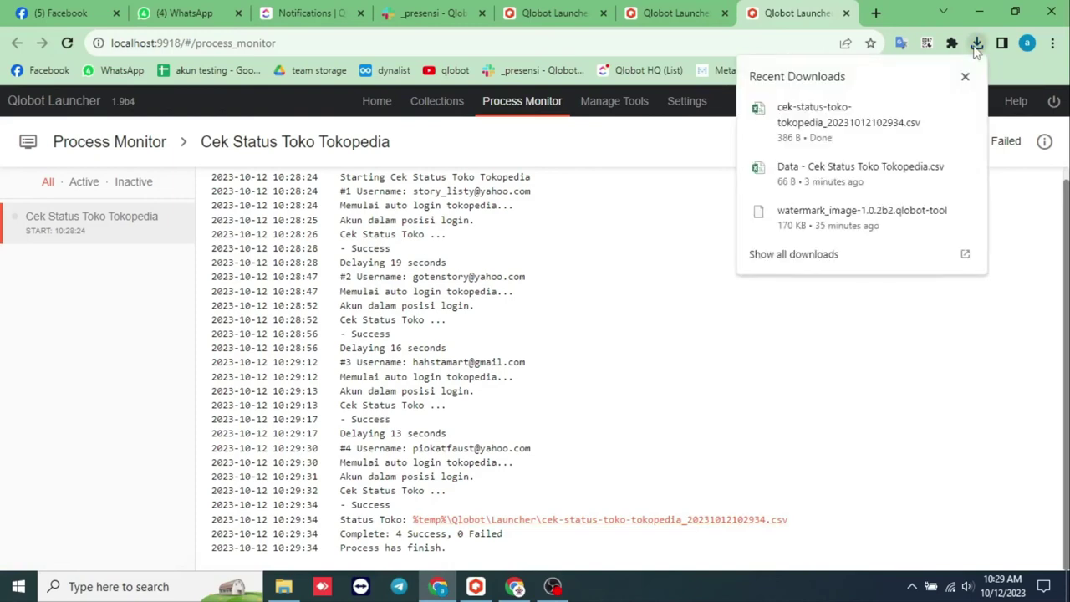
left_click(855, 117)
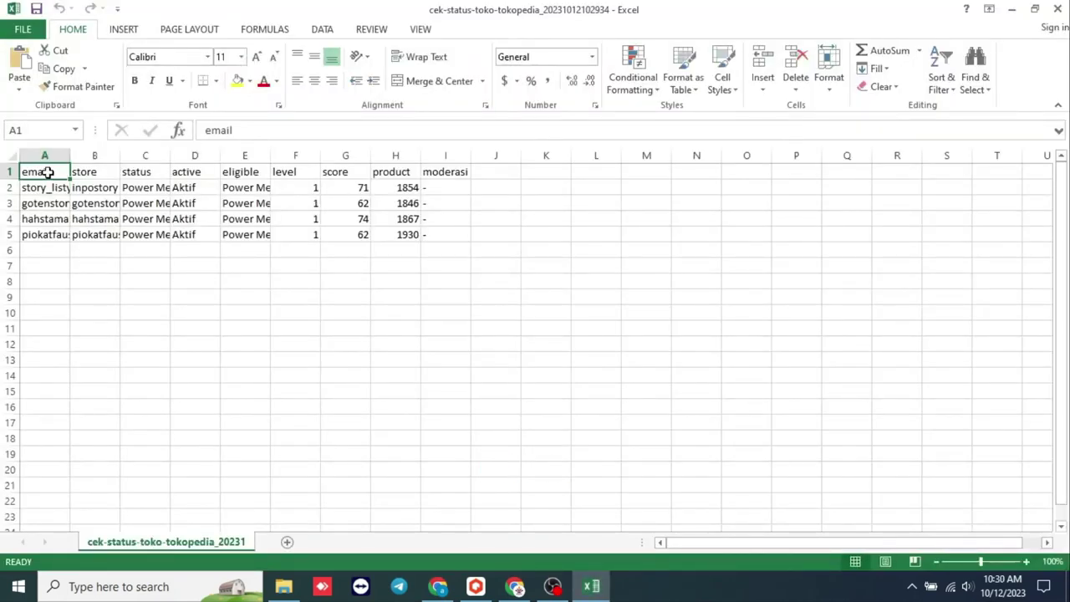
- Review the result columns store, status, active, eligible, level, score, product and moderasi, and return to the process log in Chrome
left_click(93, 172)
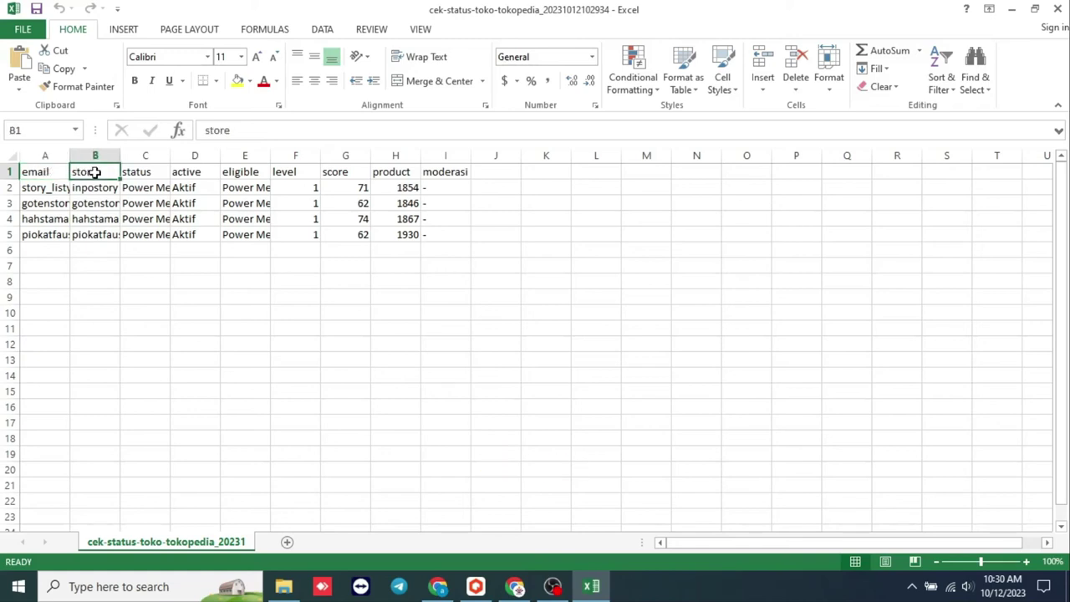
left_click(157, 176)
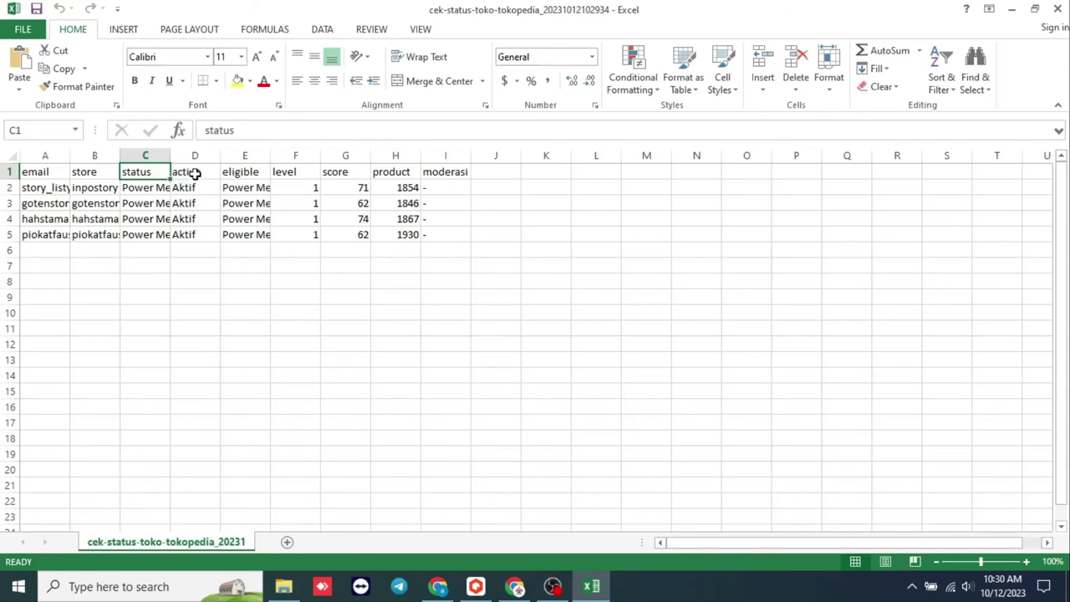
left_click(194, 173)
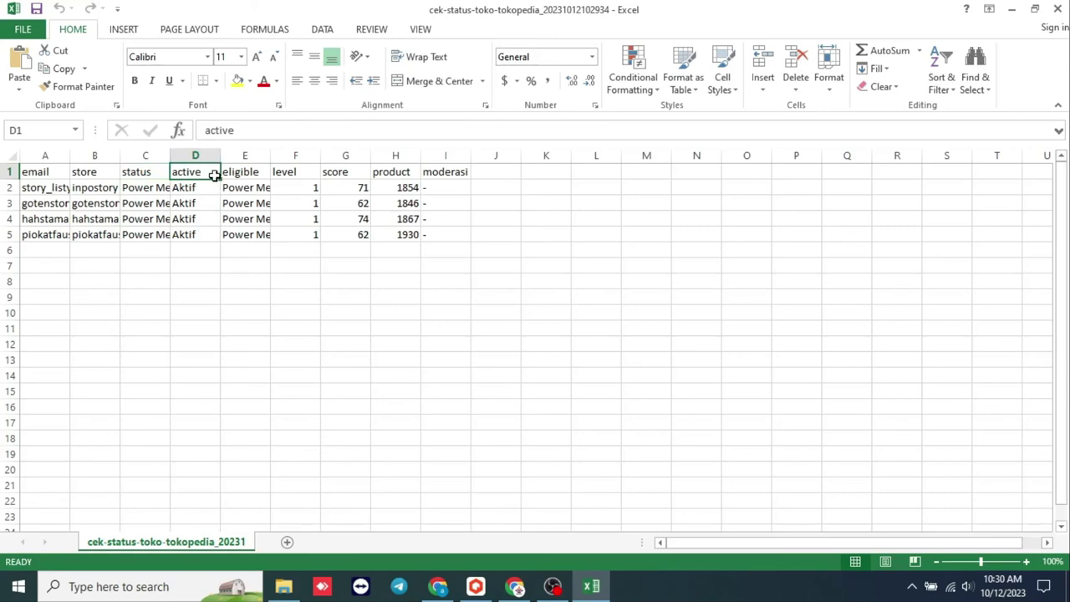
left_click(242, 172)
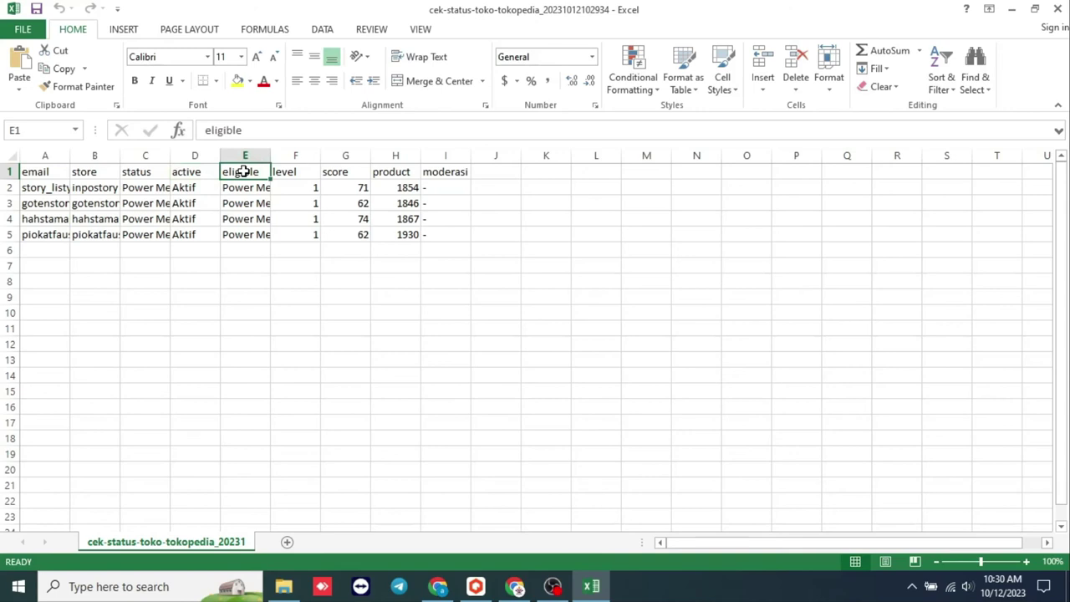
left_click(282, 171)
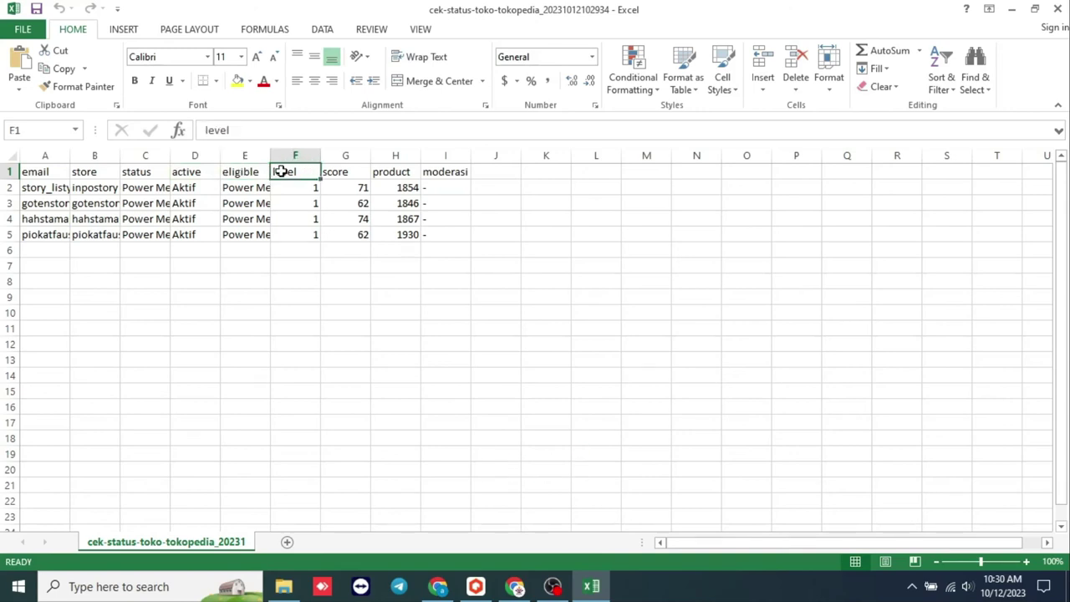
left_click(359, 174)
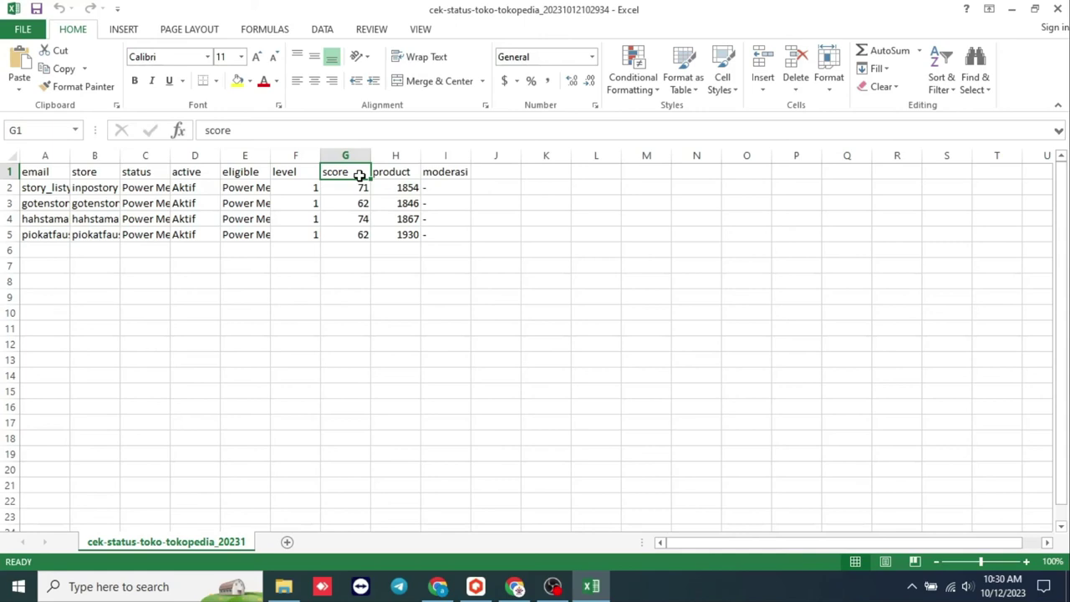
left_click(394, 173)
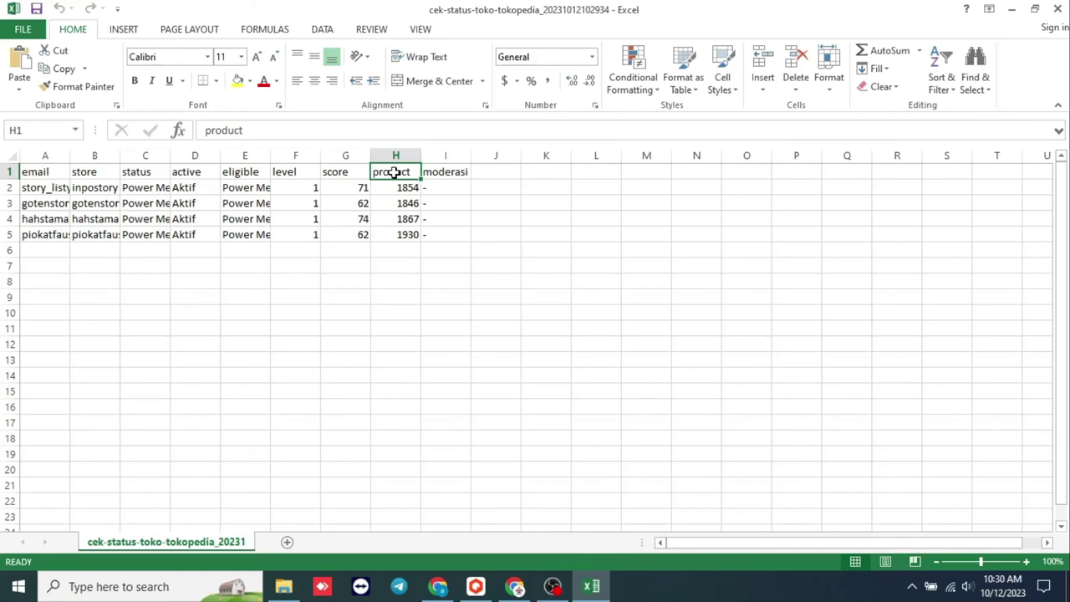
left_click(449, 173)
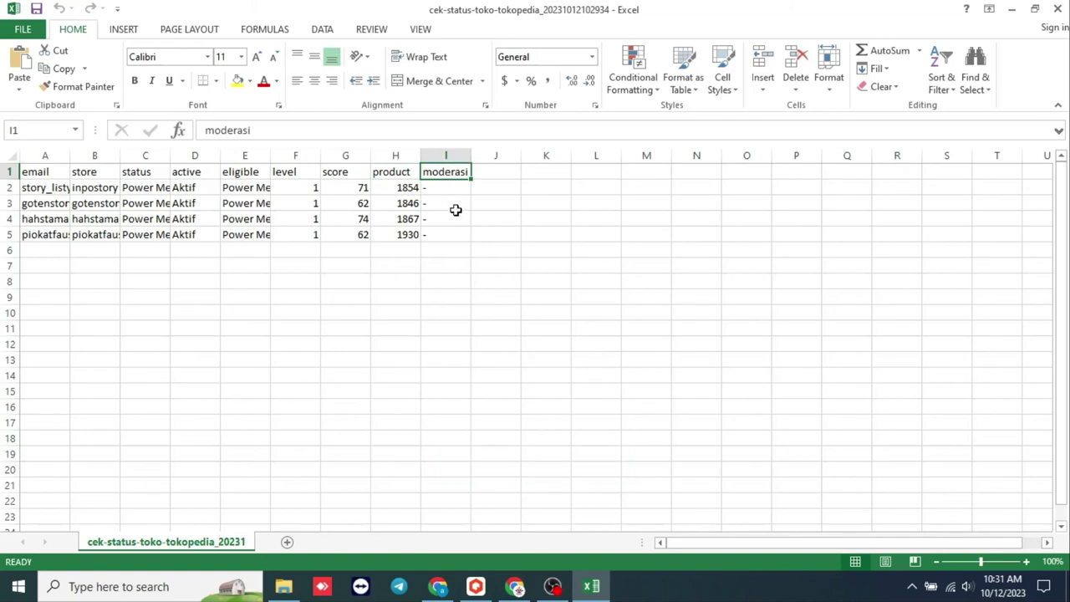
left_click(439, 587)
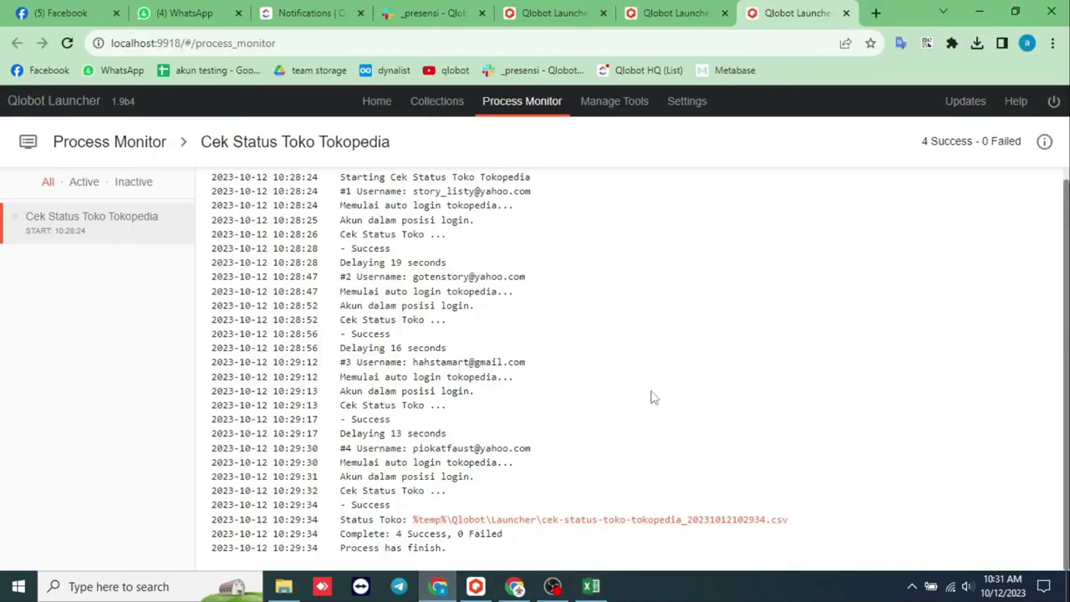